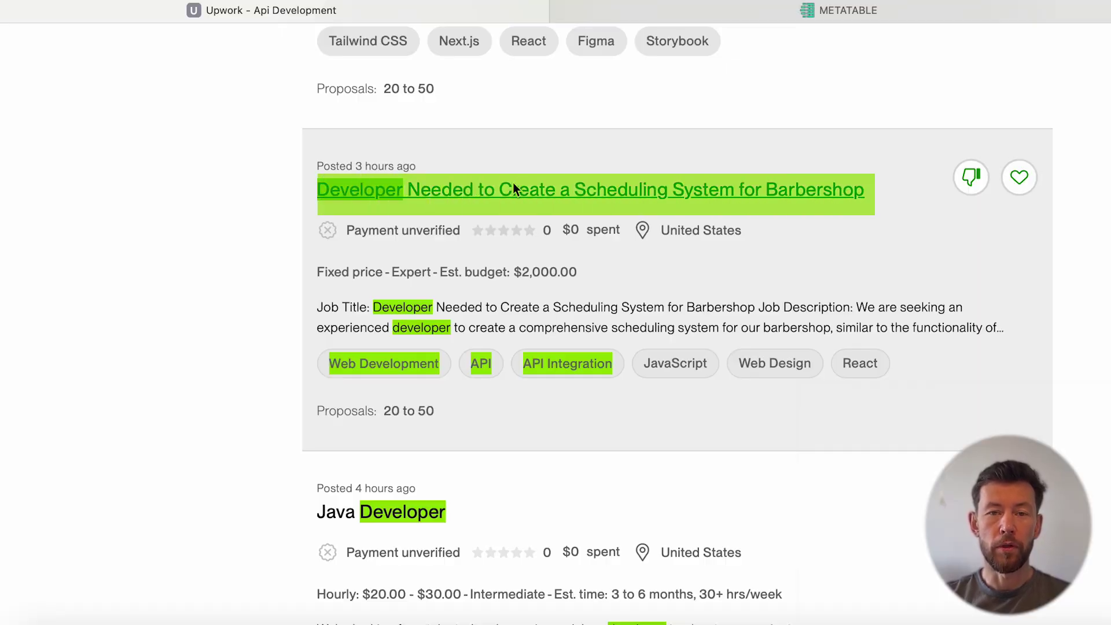
Open the barbershop scheduling job and select its Key Features, Appointment Booking through Admin Panel
click(513, 184)
scroll(278, 379, down, 10)
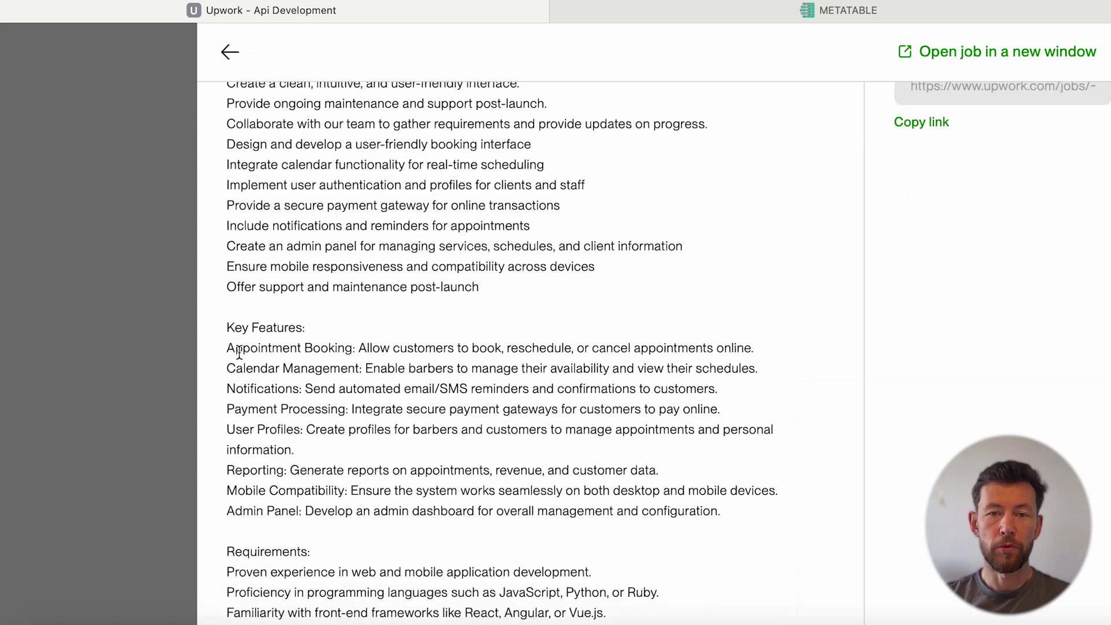
drag(228, 346, 590, 458)
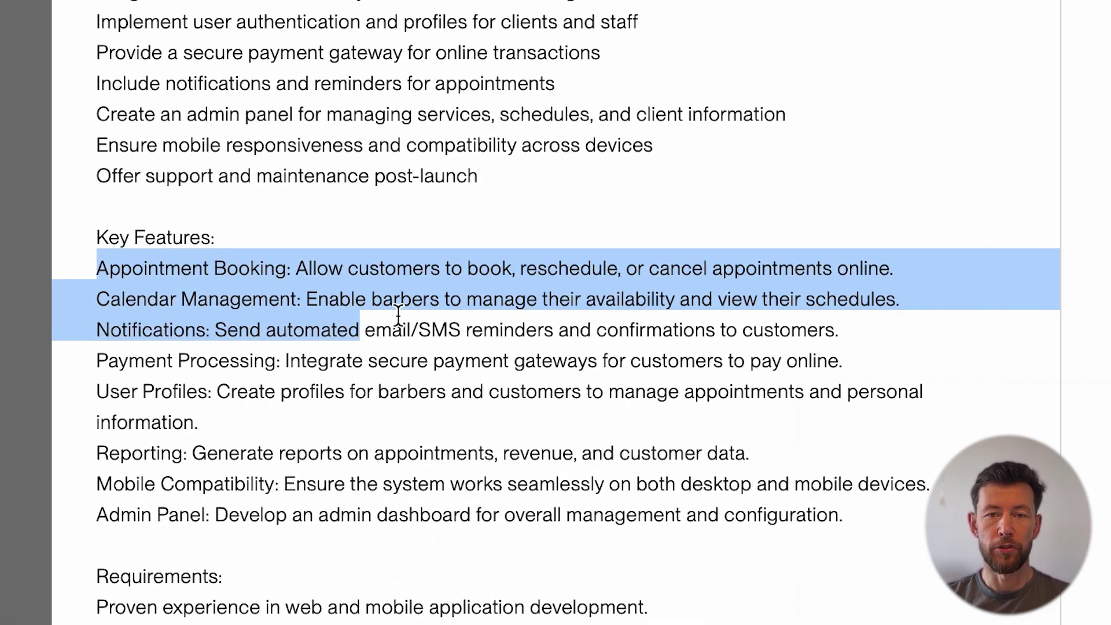
drag(646, 435, 787, 499)
key(ctrl+c)
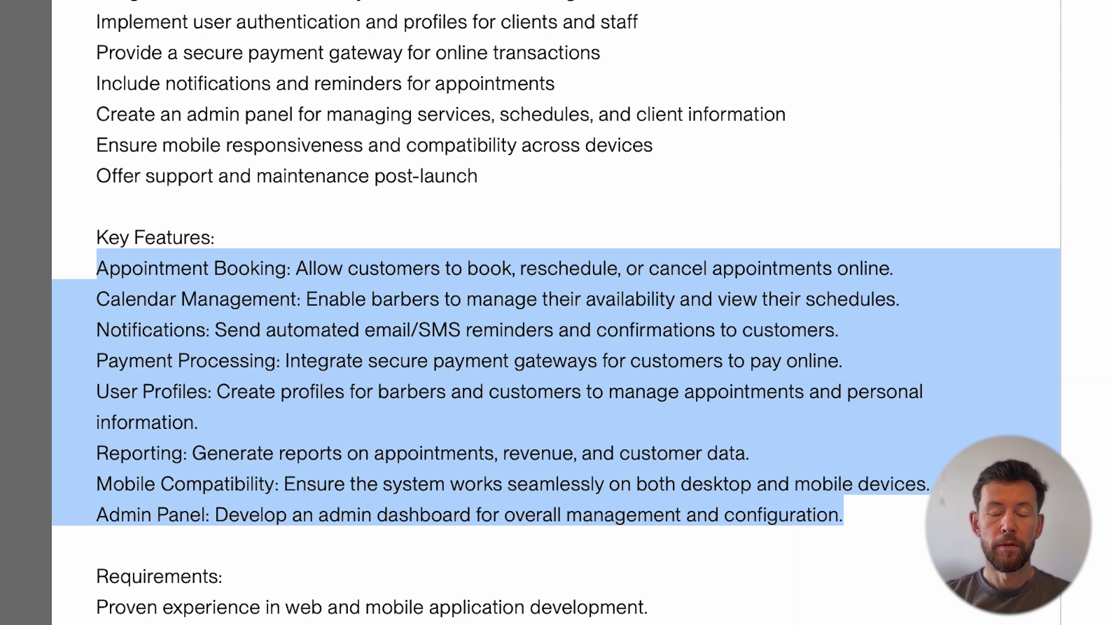
click(682, 15)
Create project 'barbershop-scheduling-UPWK' using the claude-3-5-sonnet@20240620 model
click(314, 175)
text(barber)
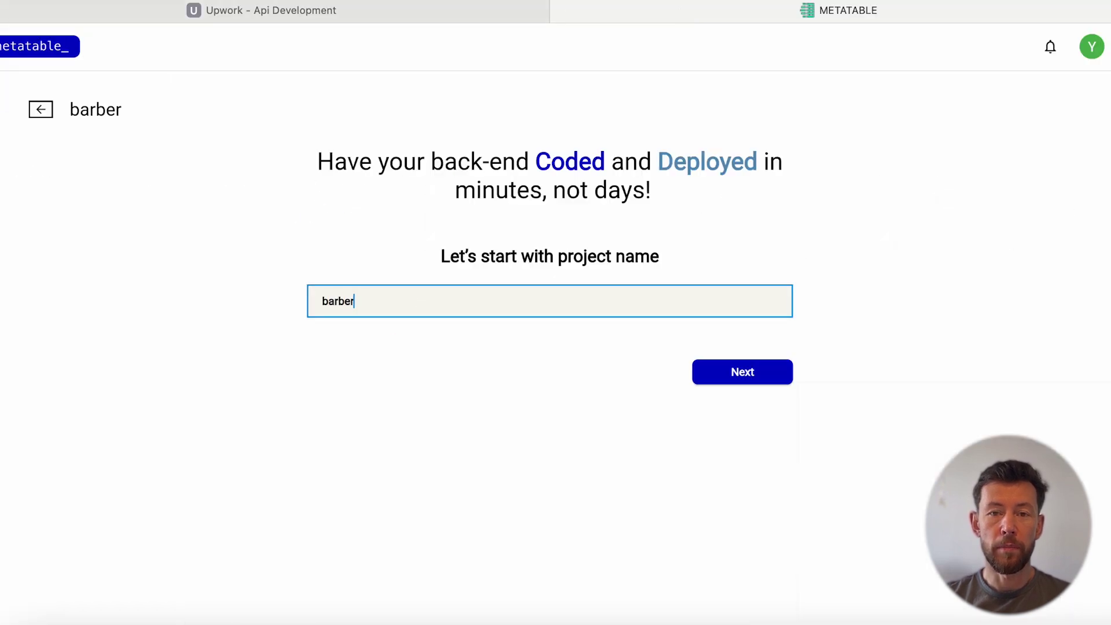
text(shop-scheduling-UP)
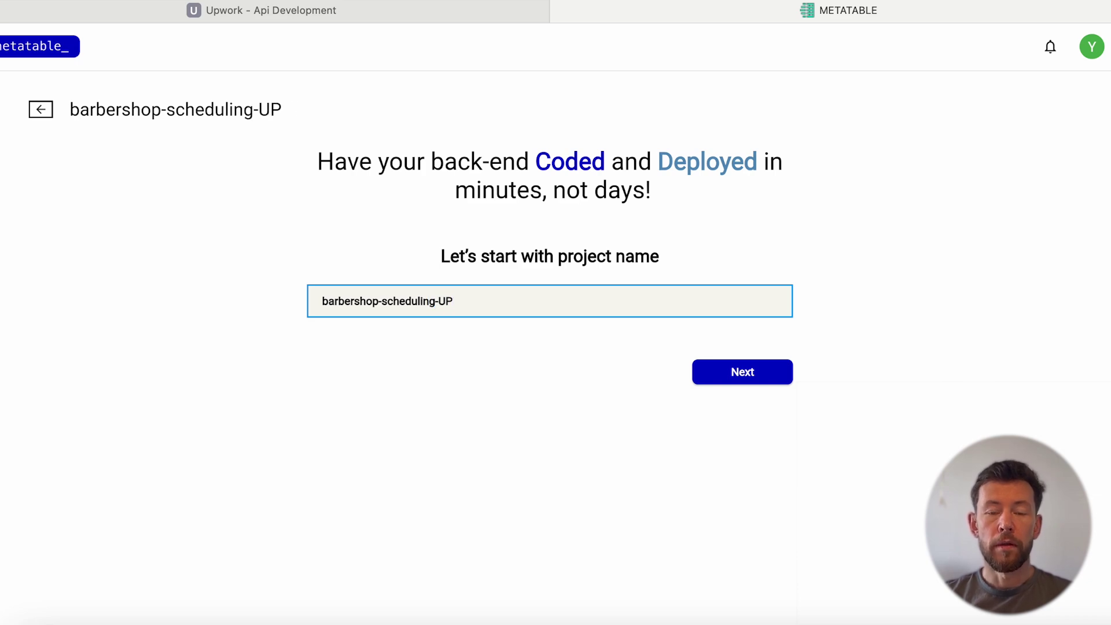
text(WK)
click(730, 379)
click(590, 297)
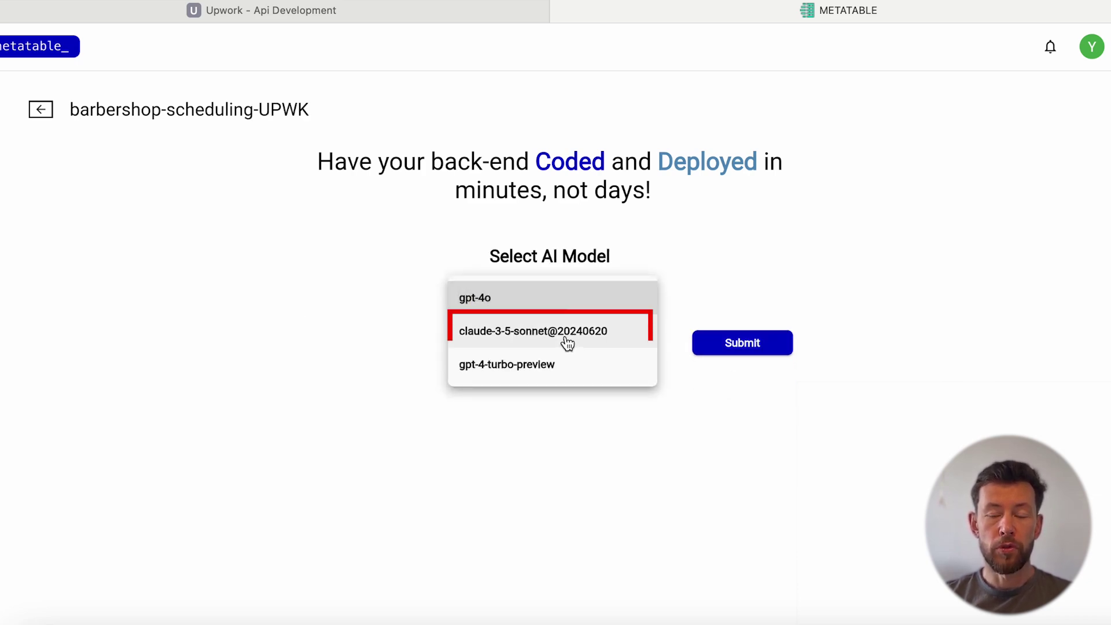
click(567, 343)
click(734, 353)
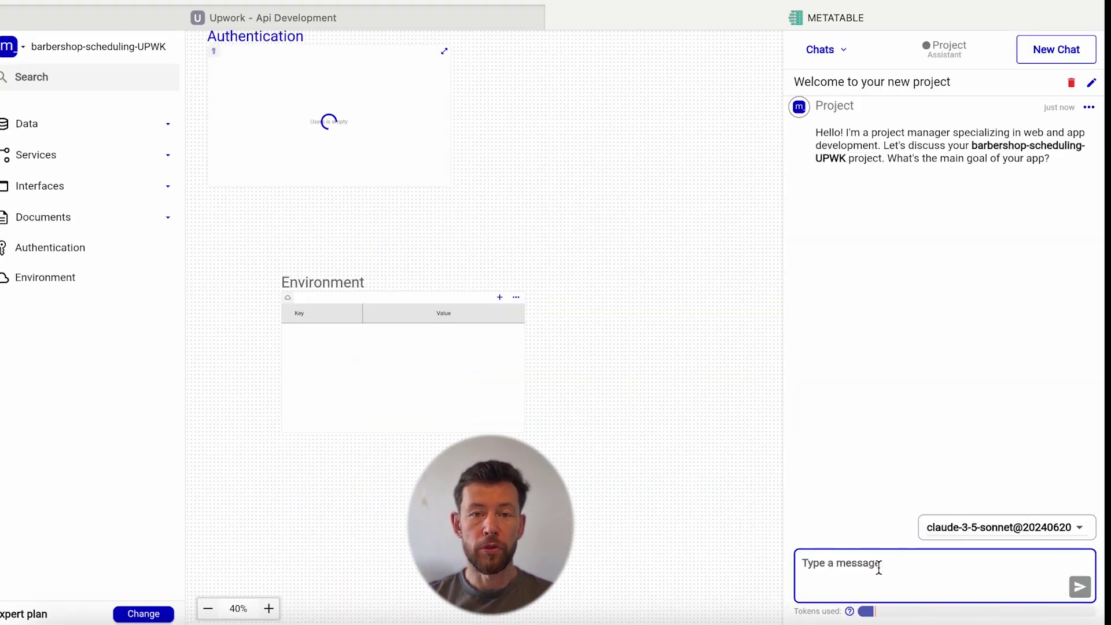
Send the pasted feature list and confirm all the appointment details the assistant mentioned
key(ctrl+v)
key(Return)
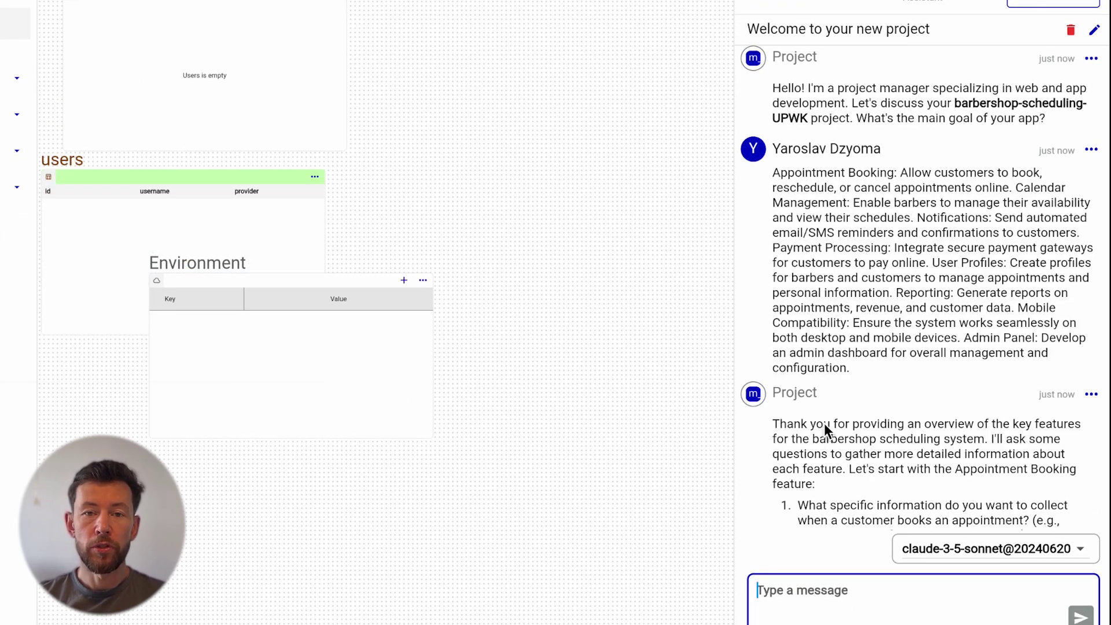
text(yes, all that you)
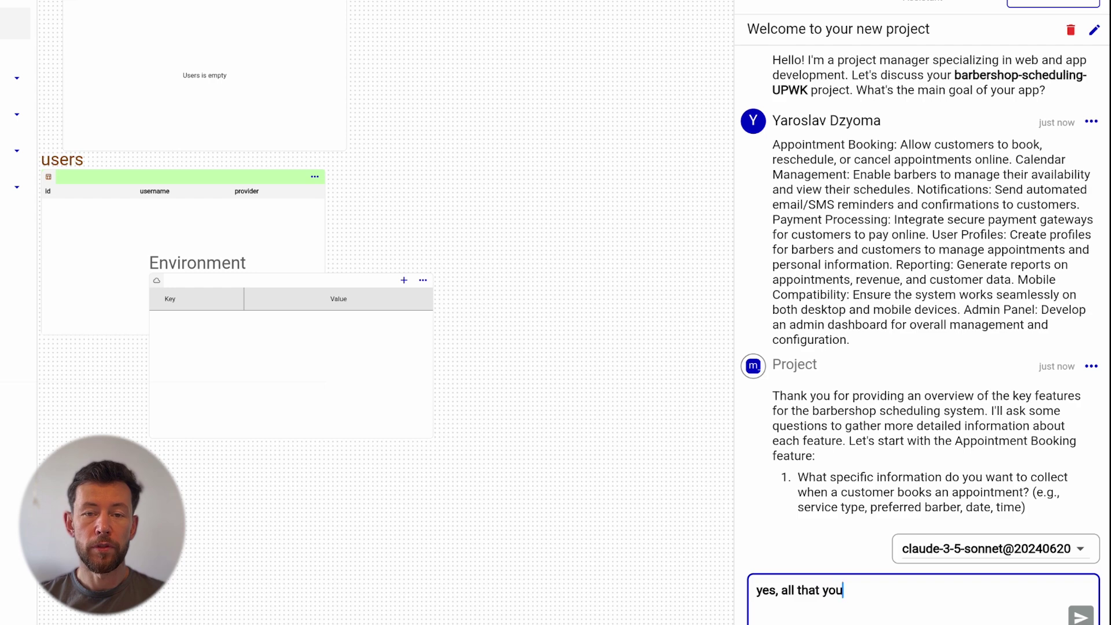
text('ve mentioned)
key(Return)
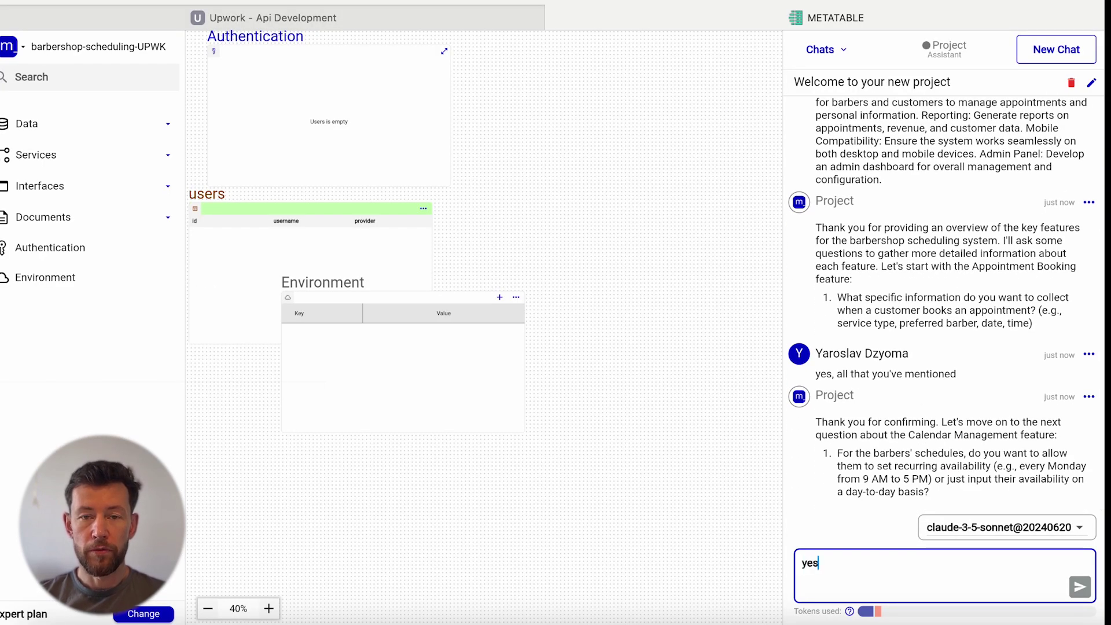
Answer the recurring-schedule and per-shop services and prices questions, then tell the assistant to proceed
key(Return)
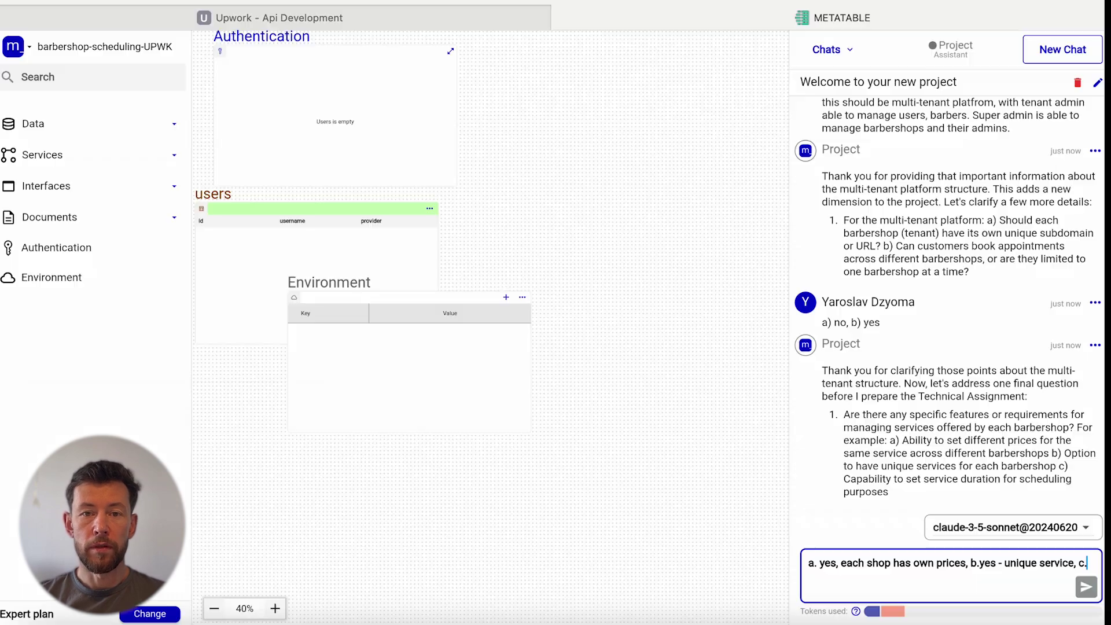
text(yes)
key(Return)
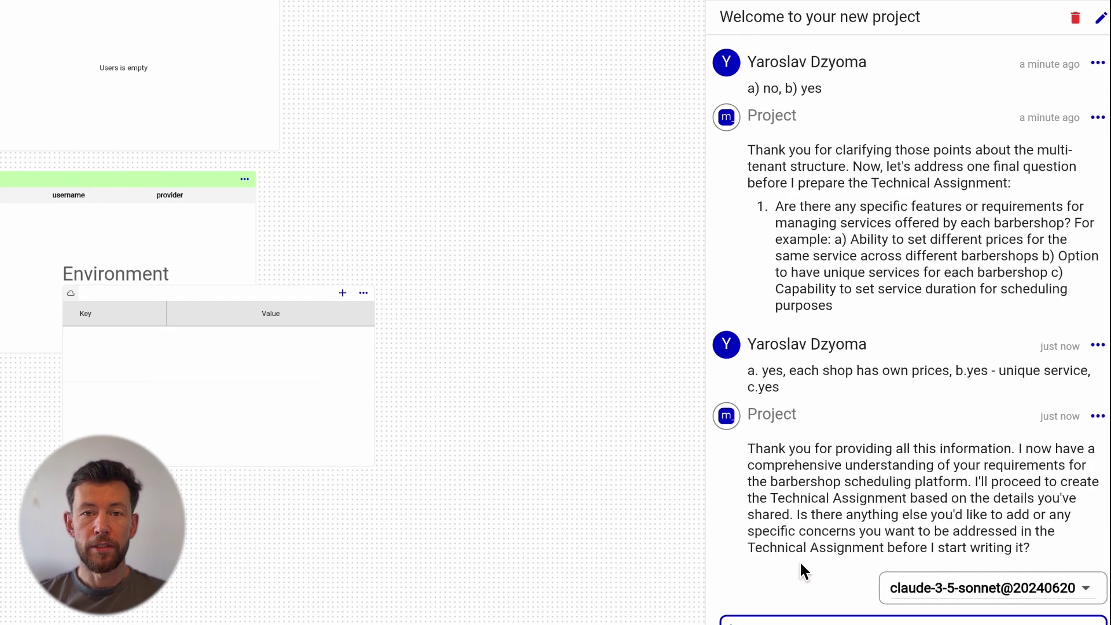
text(lets og)
key(Return)
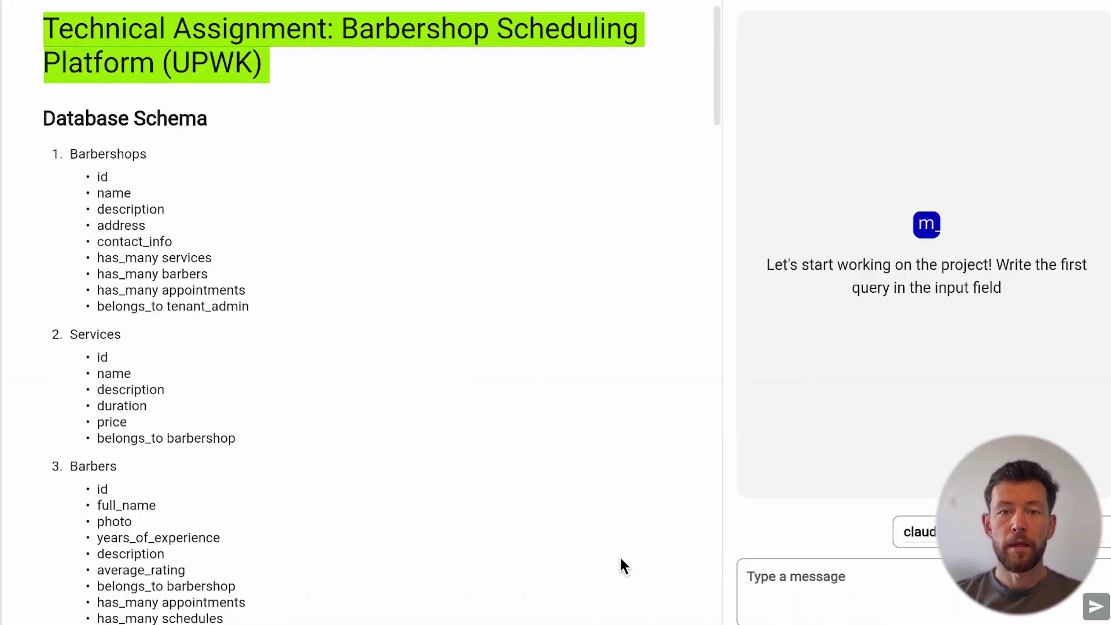
scroll(619, 554, down, 1)
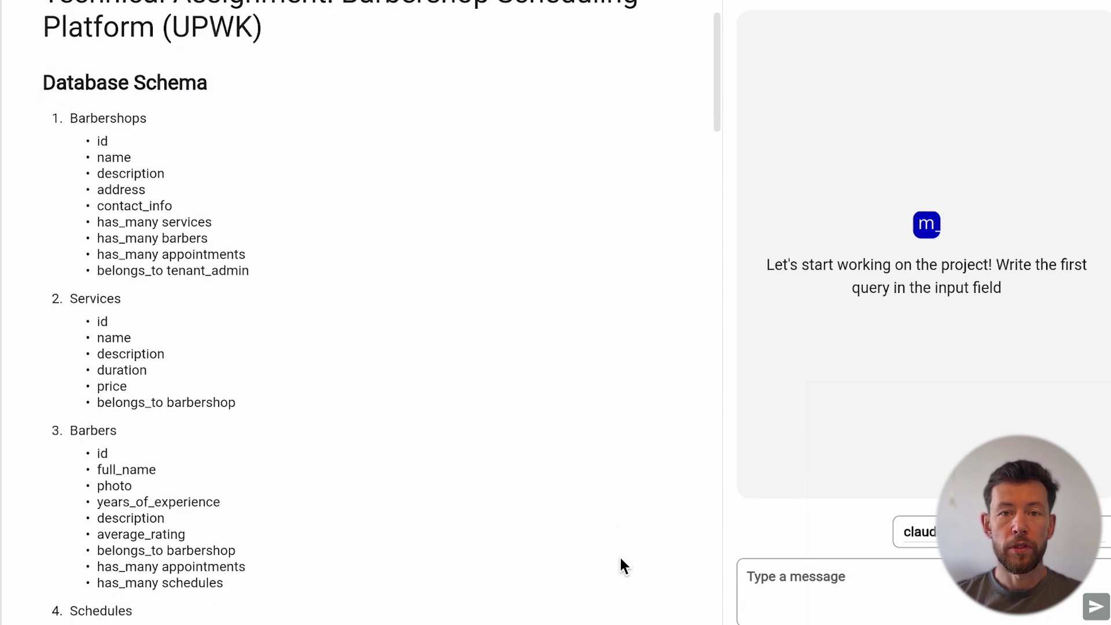
scroll(619, 554, down, 1)
scroll(620, 554, down, 2)
scroll(619, 554, down, 1)
scroll(621, 559, down, 2)
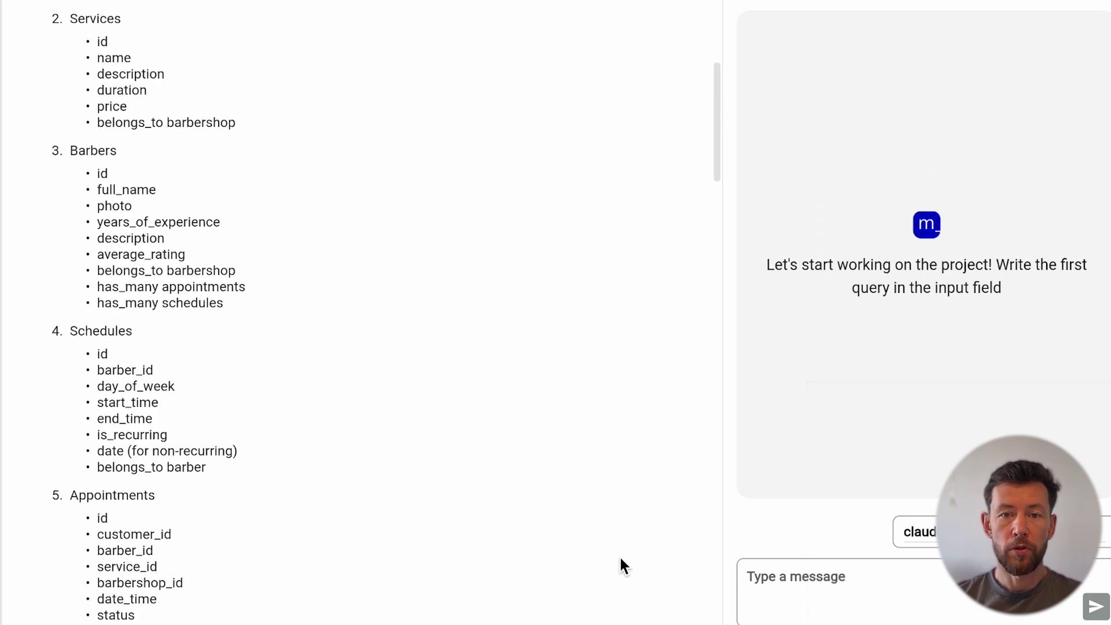
scroll(621, 559, down, 2)
scroll(621, 559, down, 2)
scroll(620, 559, down, 2)
scroll(620, 559, down, 4)
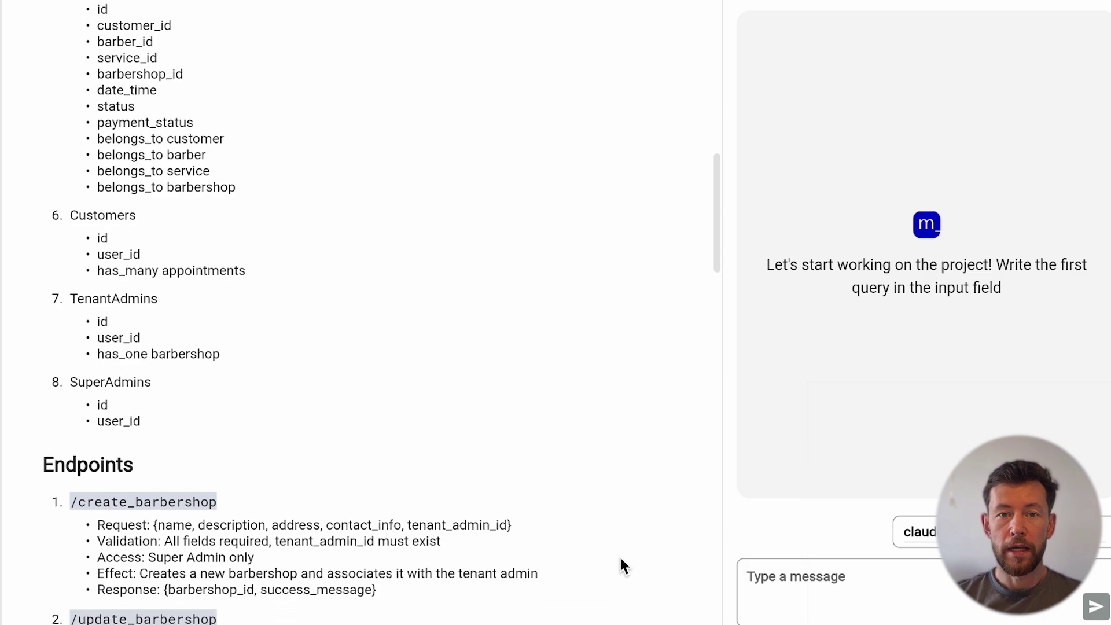
scroll(620, 559, down, 2)
scroll(620, 559, down, 1)
scroll(620, 559, down, 1)
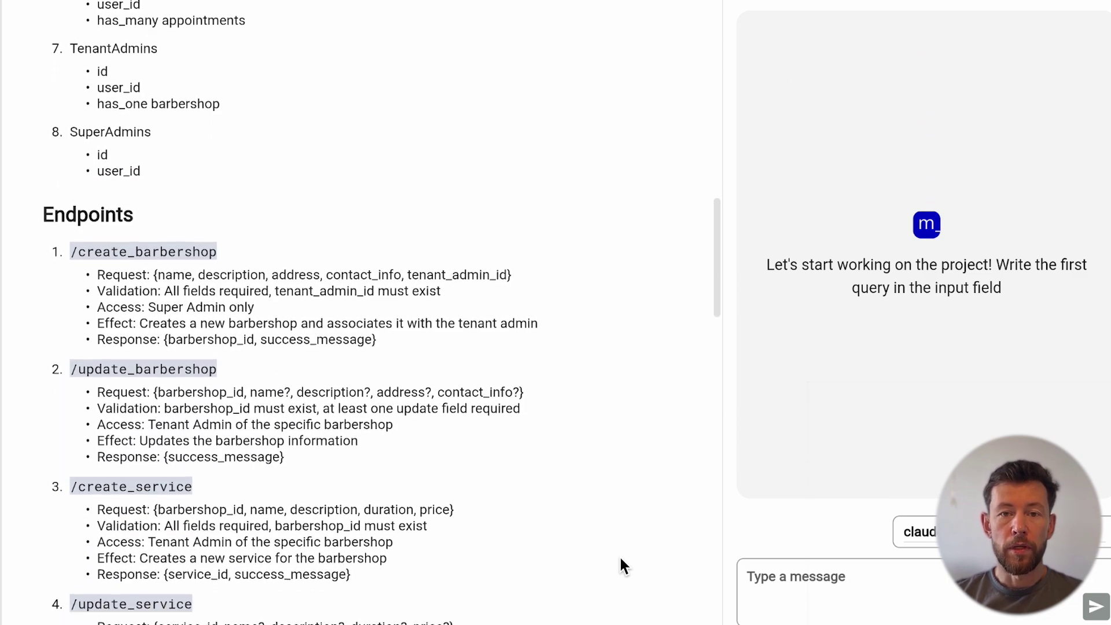
scroll(620, 559, down, 2)
scroll(620, 559, down, 1)
scroll(620, 559, down, 2)
scroll(621, 559, down, 1)
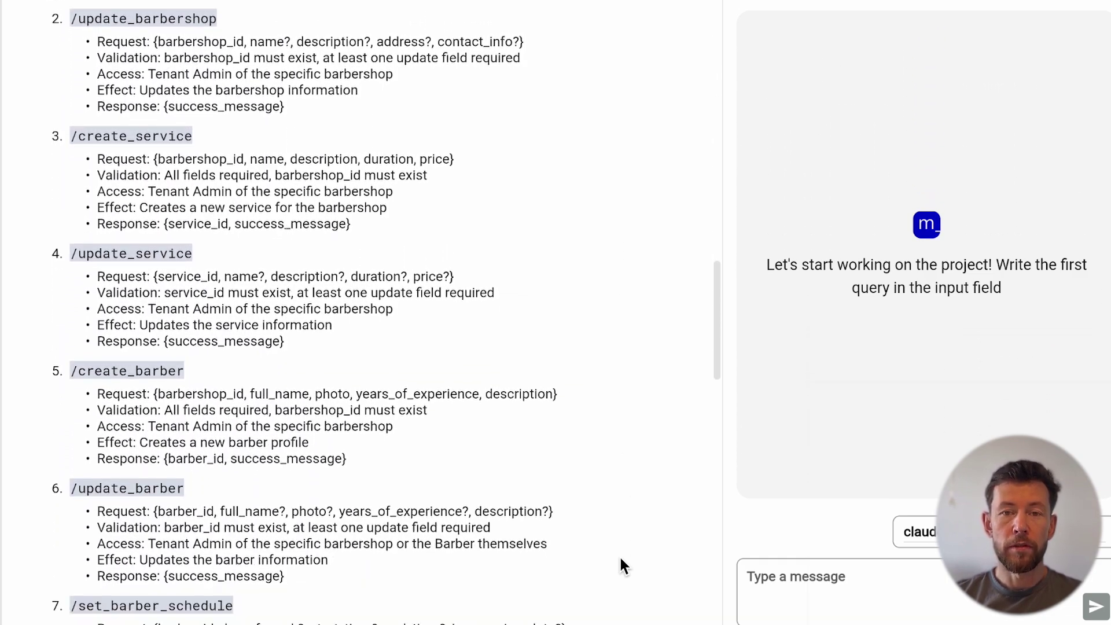
scroll(621, 558, down, 2)
scroll(621, 558, down, 1)
scroll(620, 559, down, 2)
scroll(621, 559, down, 2)
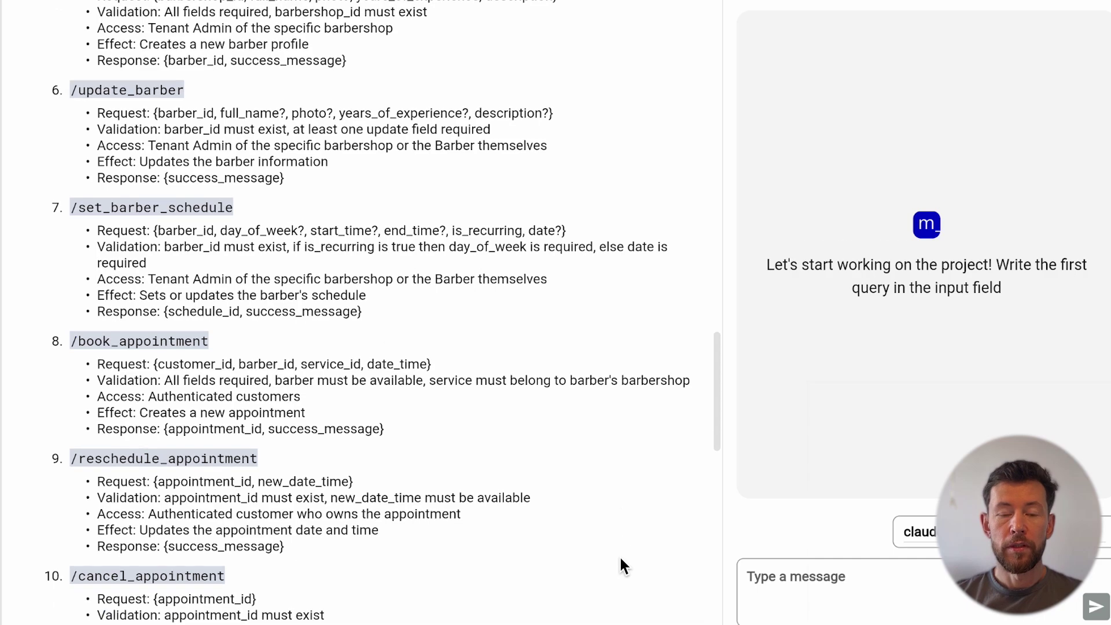
scroll(621, 558, down, 3)
scroll(621, 558, down, 1)
scroll(620, 559, down, 4)
scroll(621, 559, down, 2)
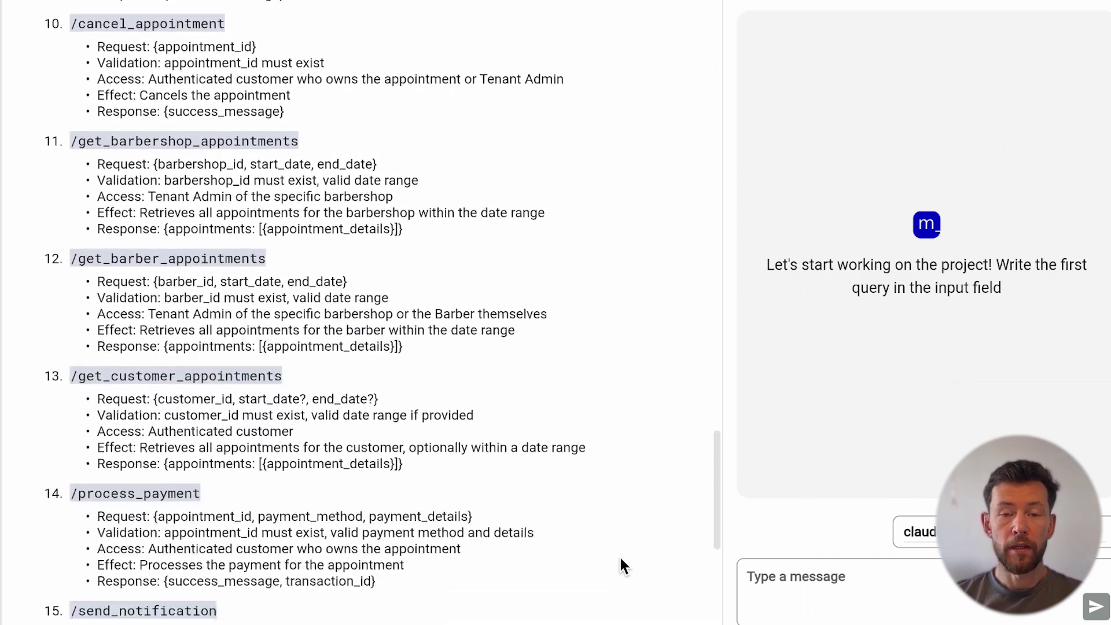
scroll(620, 558, down, 4)
scroll(621, 559, down, 1)
scroll(620, 559, down, 3)
scroll(621, 558, down, 3)
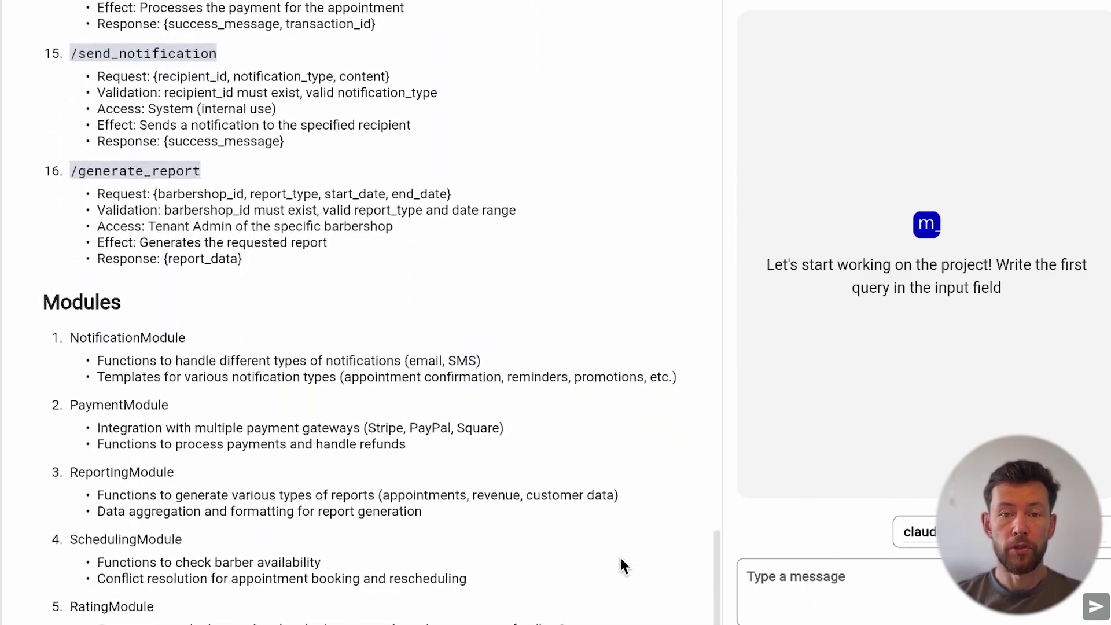
scroll(621, 558, down, 1)
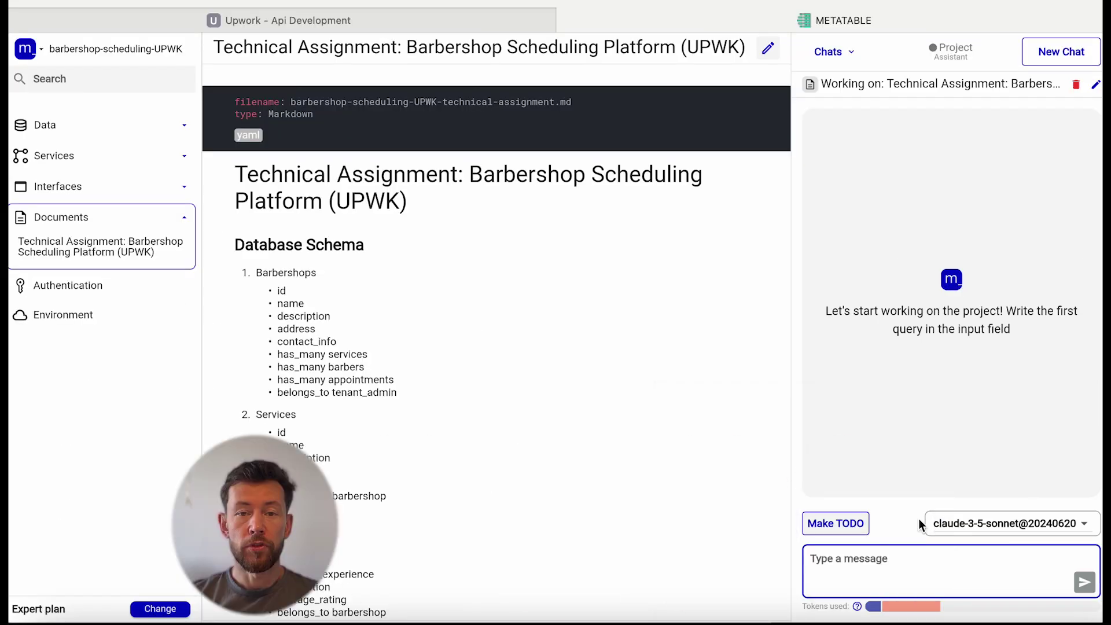
Generate a TODO list from the technical assignment and save it as a TODO document
scroll(405, 363, down, 5)
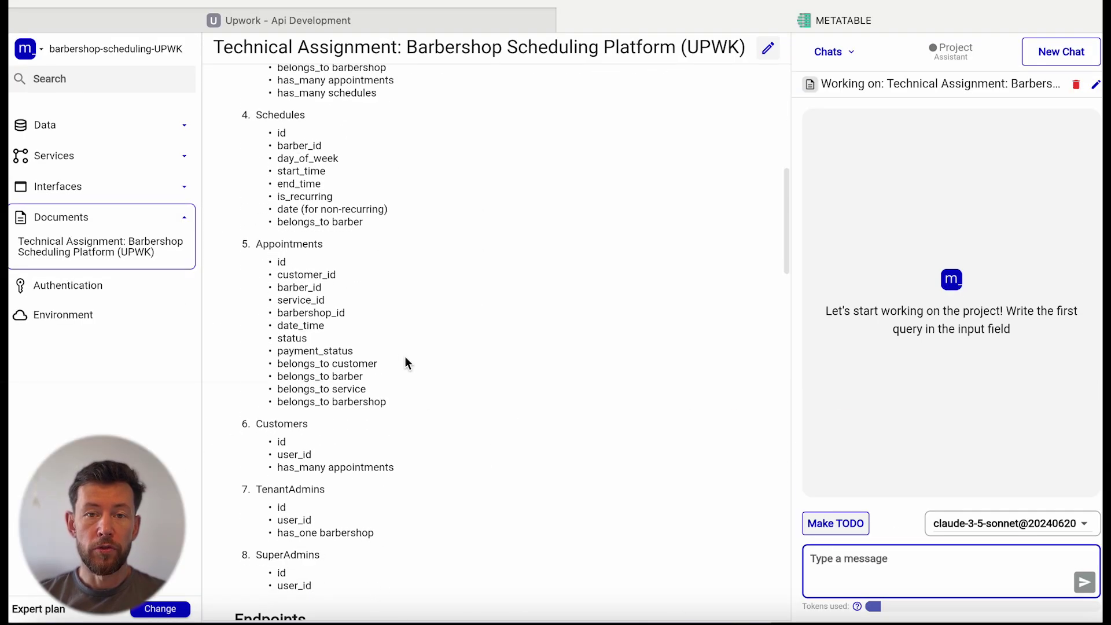
scroll(405, 363, down, 5)
click(836, 523)
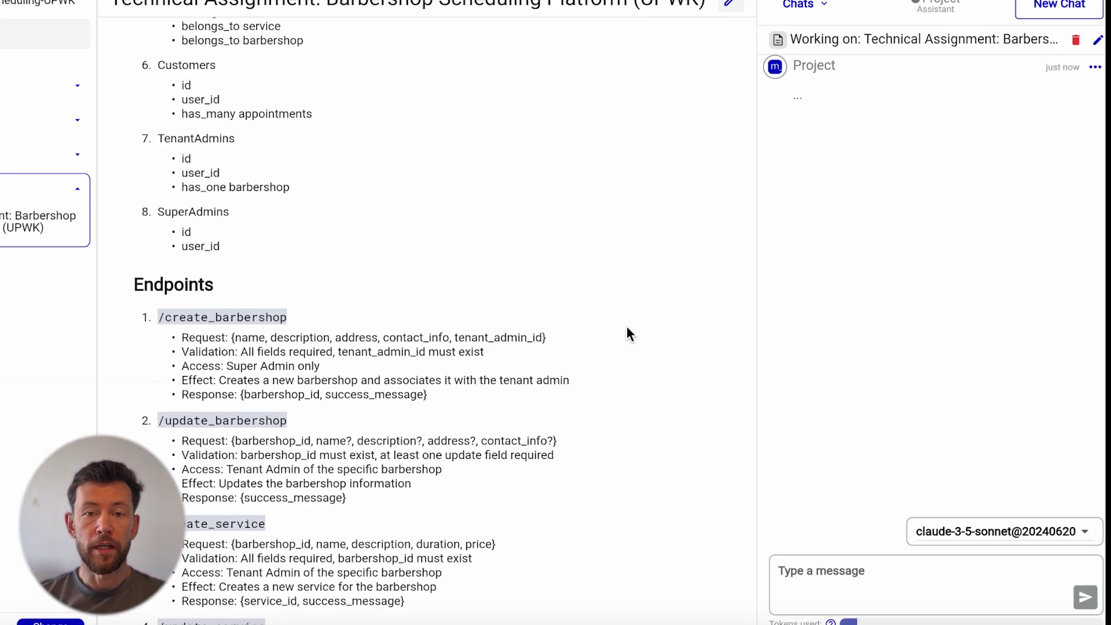
scroll(898, 369, down, 1)
scroll(897, 369, down, 10)
scroll(898, 369, down, 5)
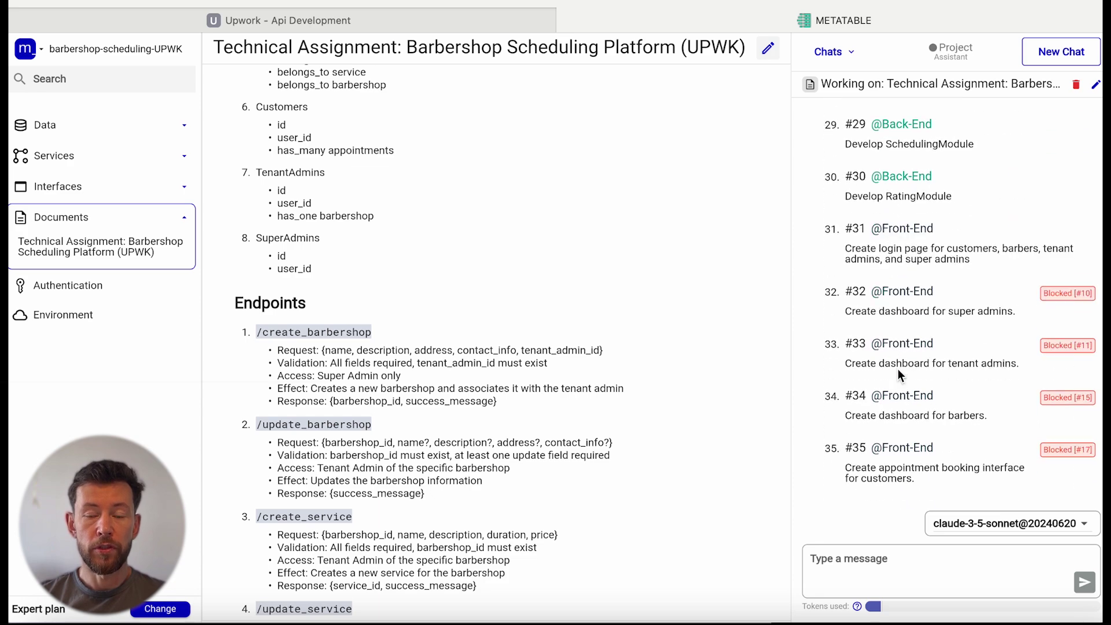
click(744, 557)
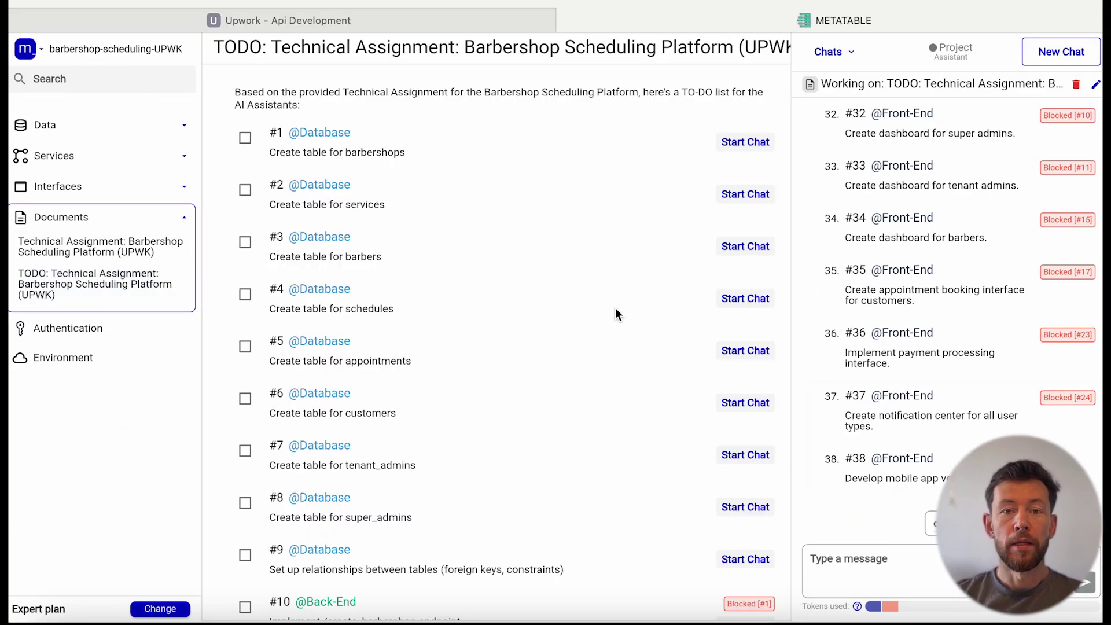
Create the barbershops table by running the SQL generated for its database task
click(742, 152)
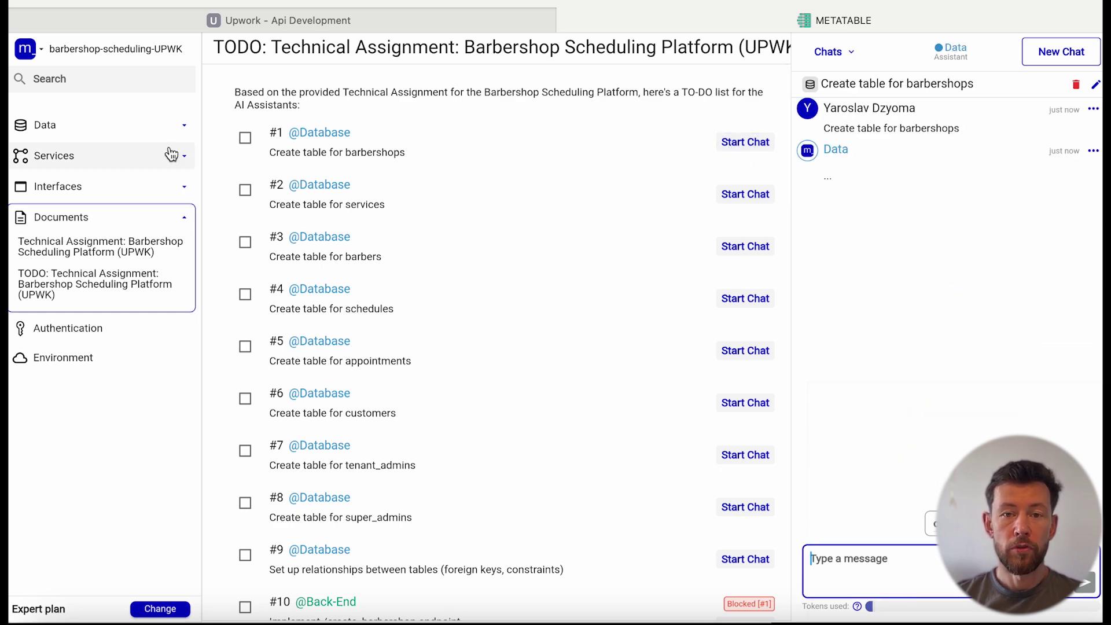
click(174, 125)
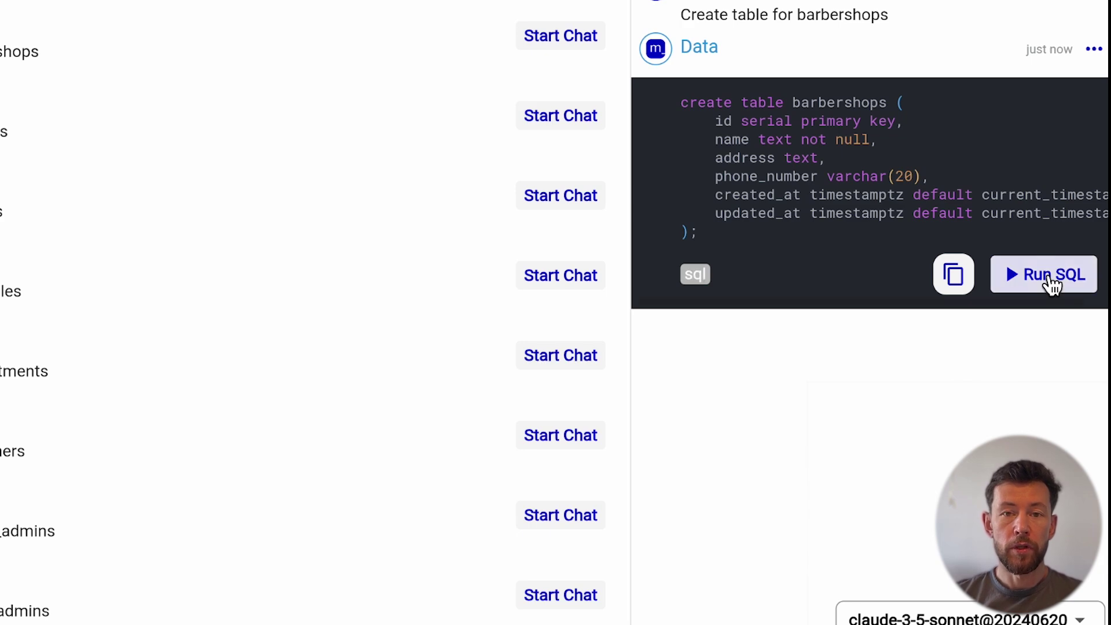
click(1051, 276)
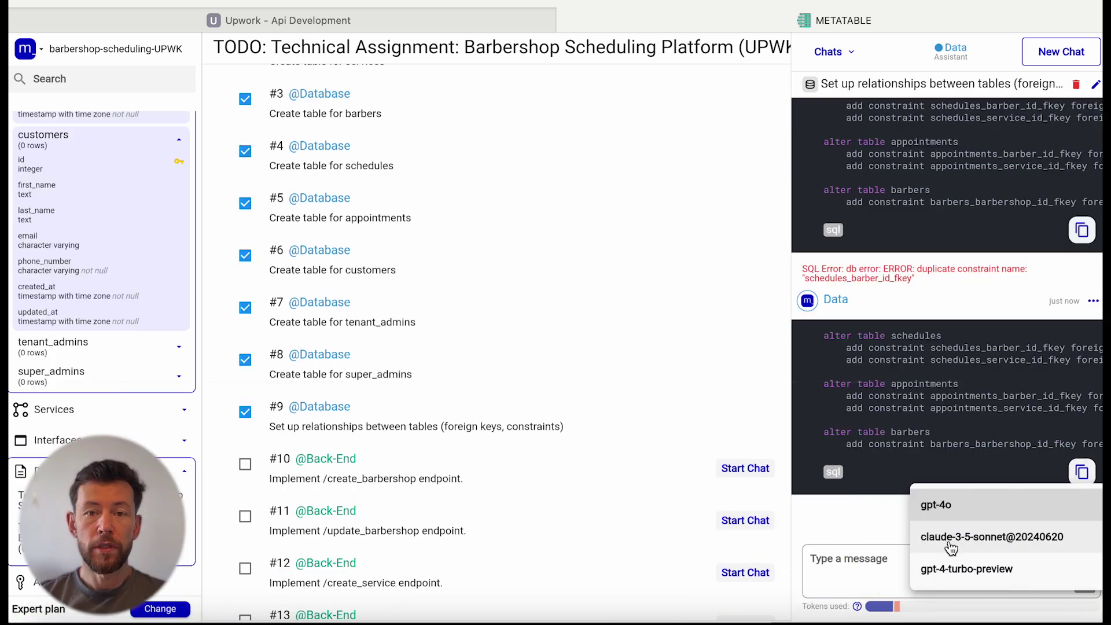
click(950, 538)
Save the generated Rust code to the project as the create_barbershop endpoint
click(747, 468)
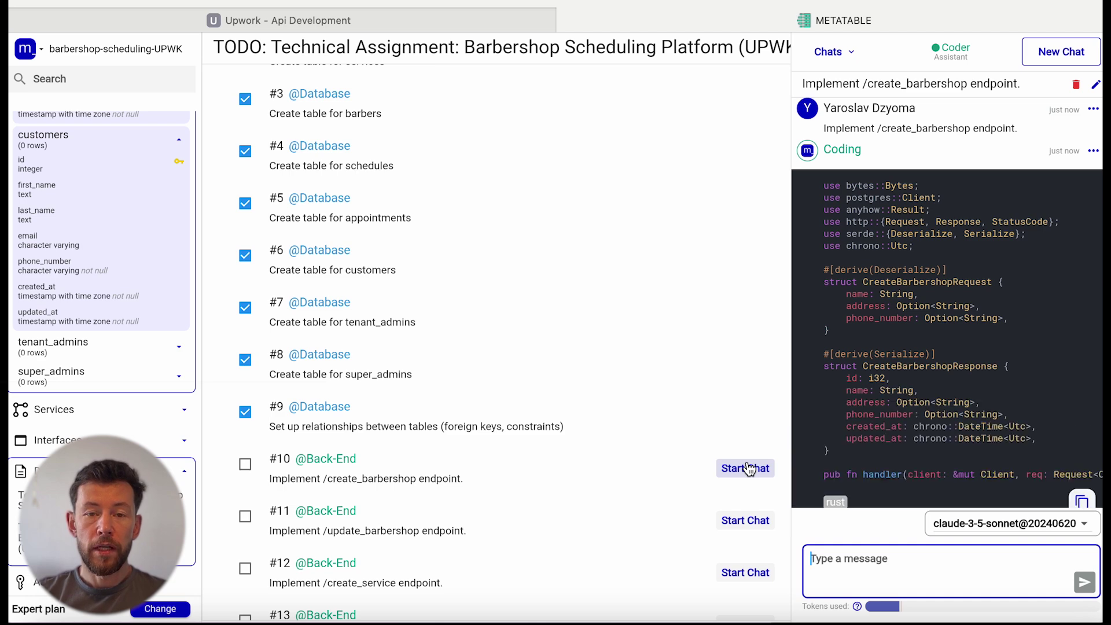
scroll(925, 385, down, 3)
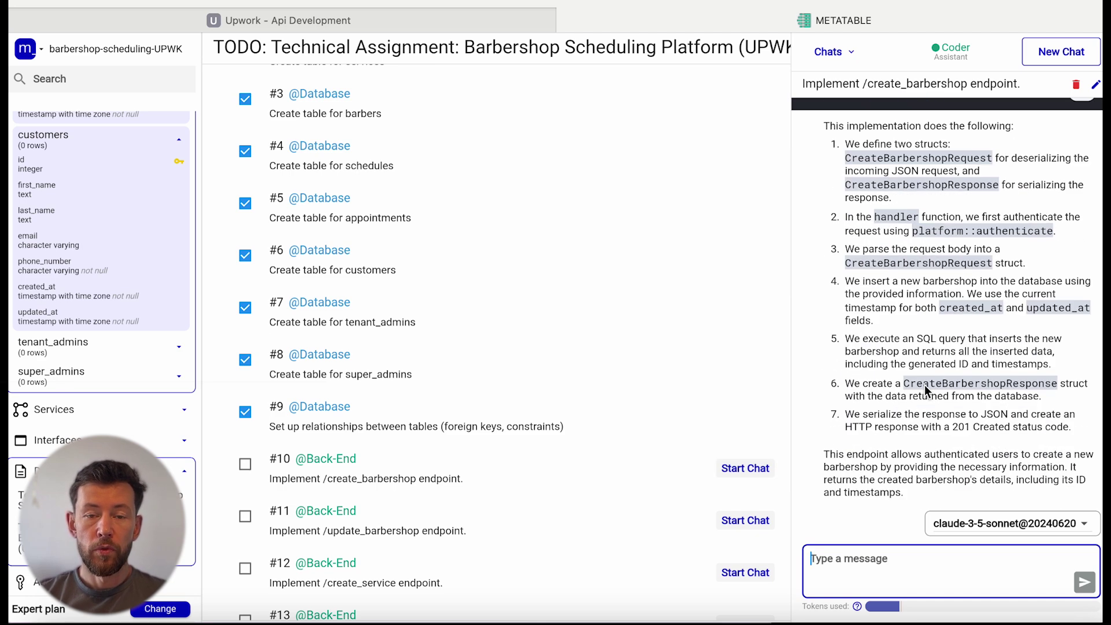
scroll(925, 384, up, 5)
click(1063, 383)
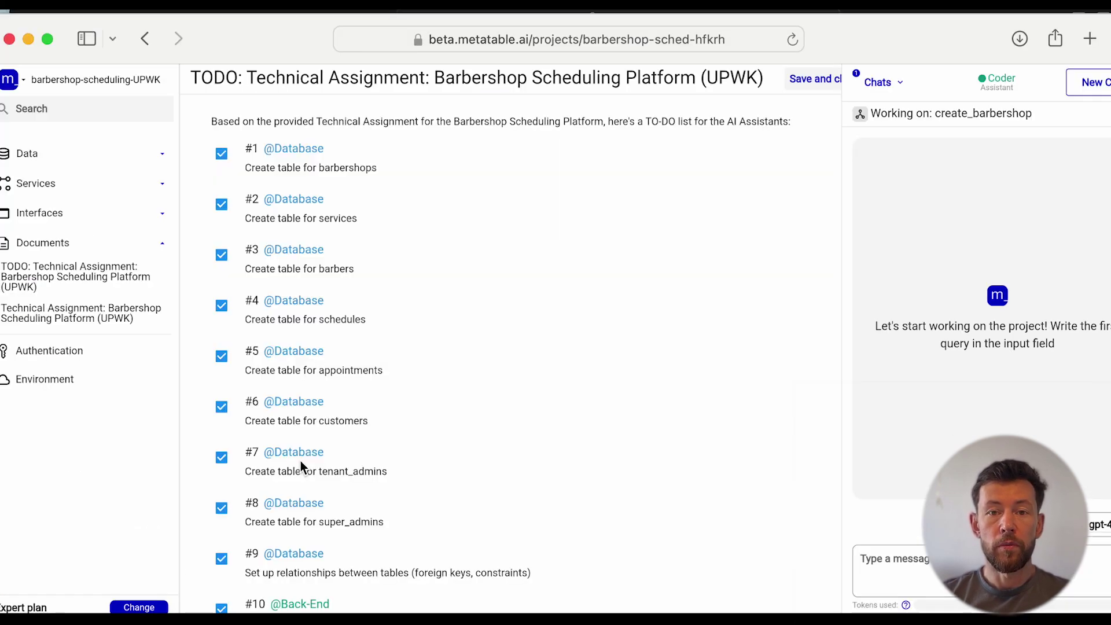
Scroll through the TODO document to review the checked back-end tasks #10–#17
scroll(300, 461, down, 2)
scroll(300, 461, down, 2)
scroll(301, 461, down, 2)
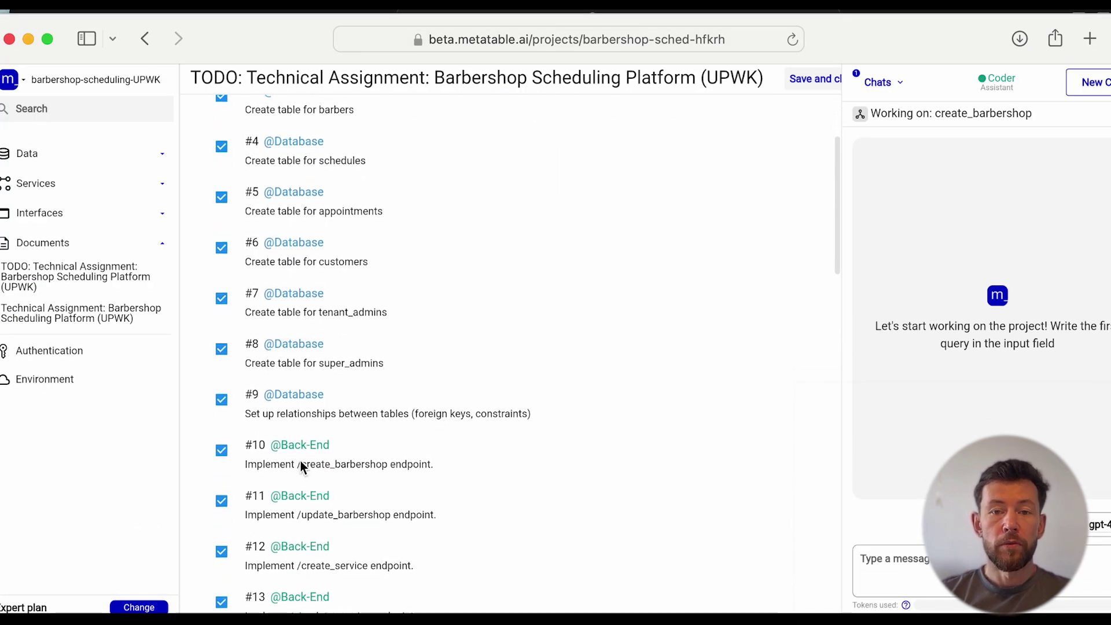
scroll(300, 460, down, 1)
scroll(300, 461, down, 3)
scroll(300, 461, down, 2)
scroll(300, 461, down, 2)
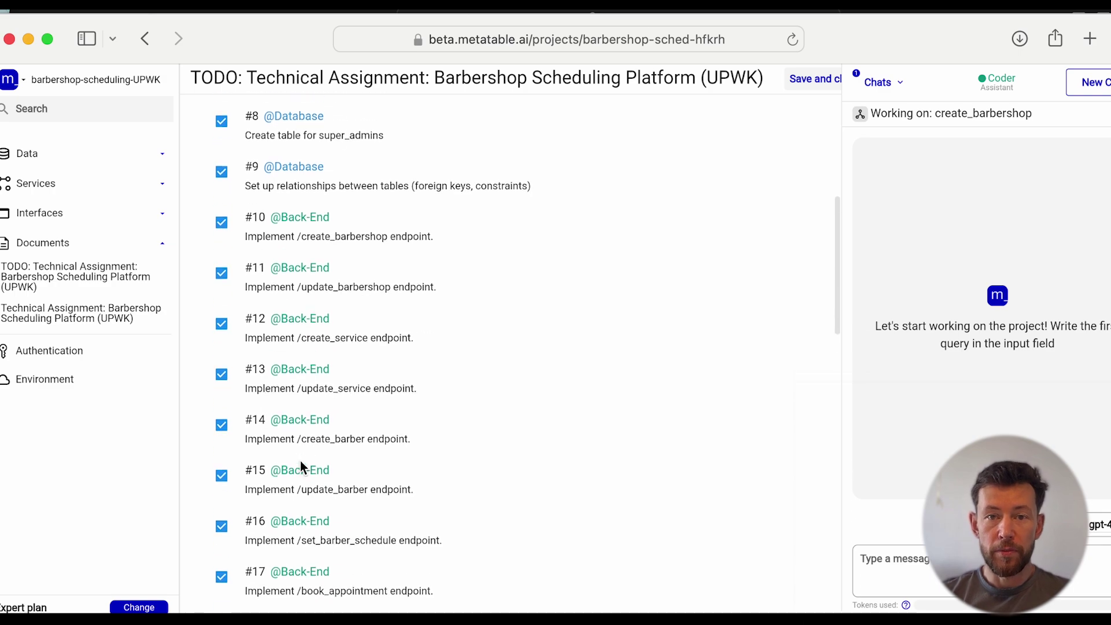